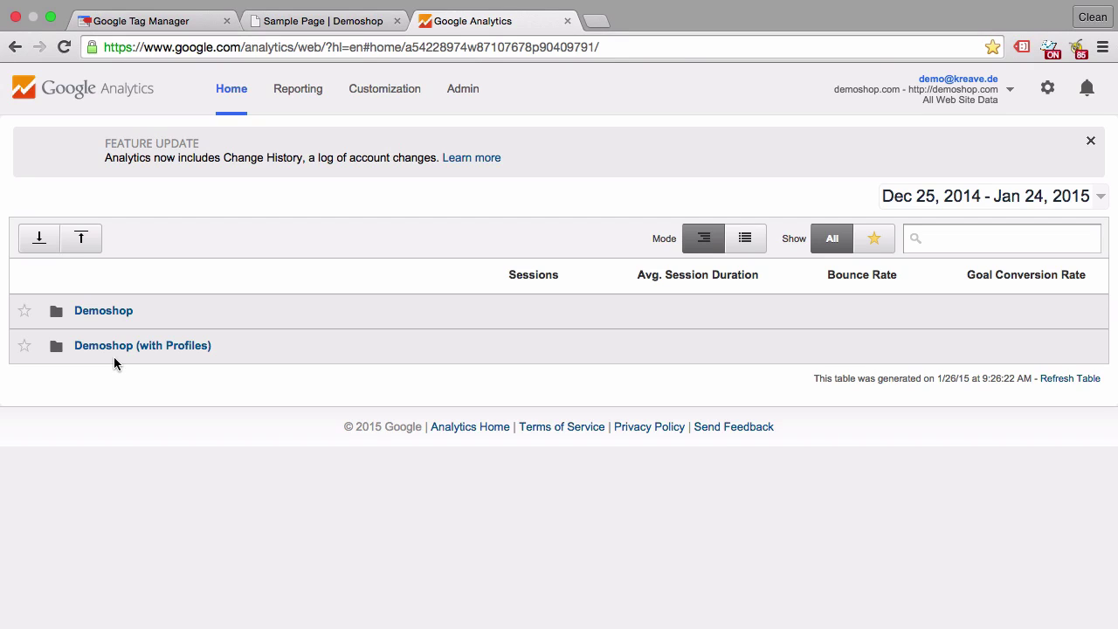
# Go to the Admin settings for Demoshop's demoshop.com property and All Web Site Data view.
pyautogui.click(75, 312)
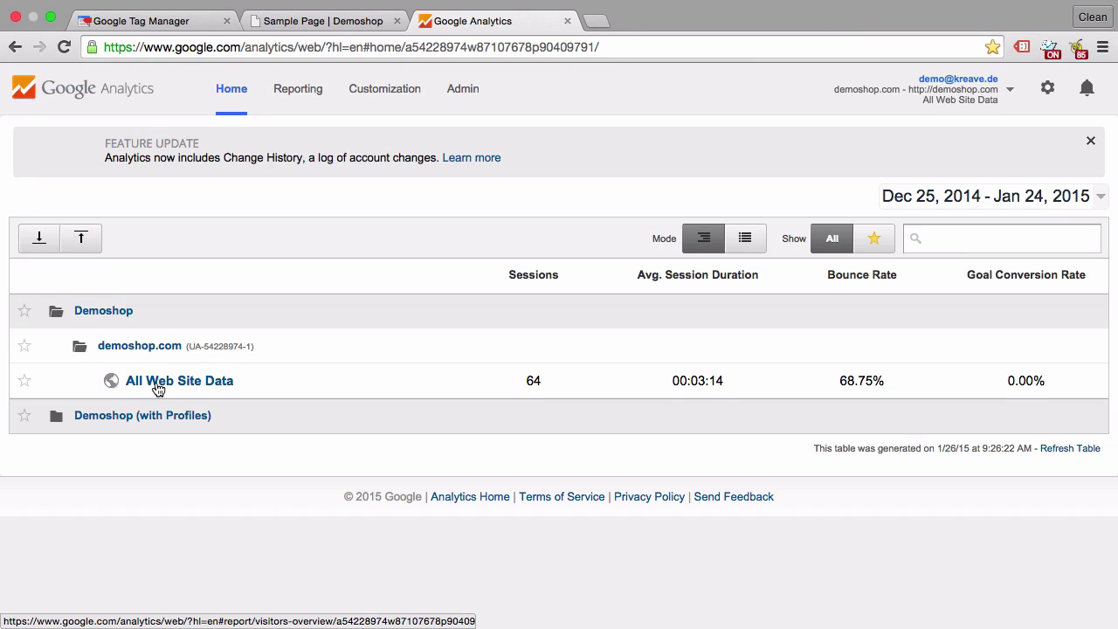
pyautogui.click(156, 388)
pyautogui.click(471, 99)
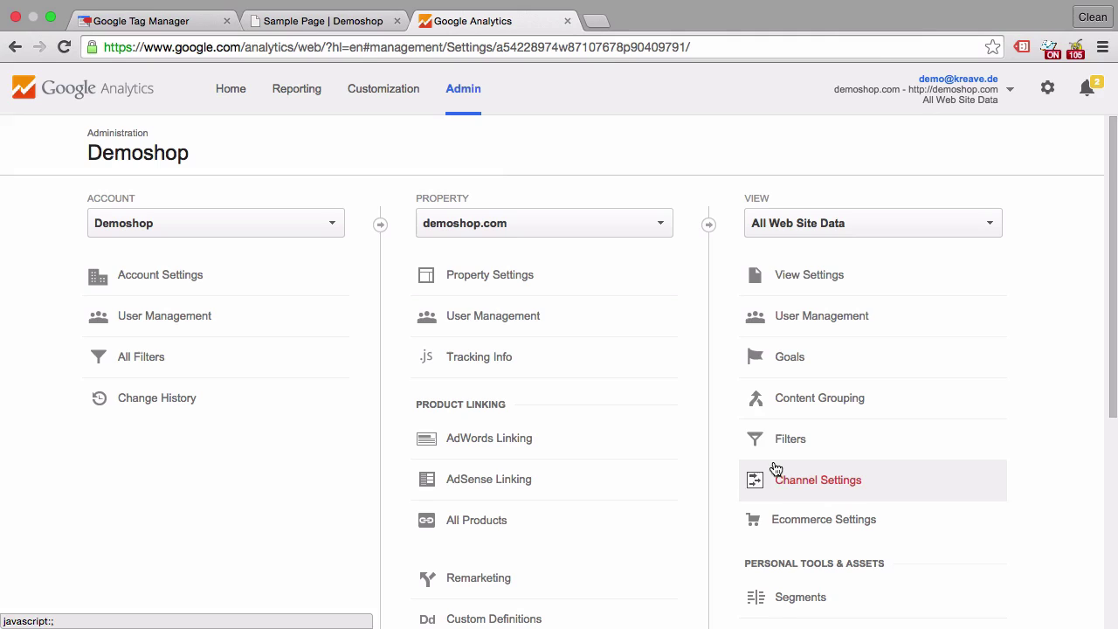
# Start a new account from the account list, with Website chosen as the tracking target.
pyautogui.click(224, 236)
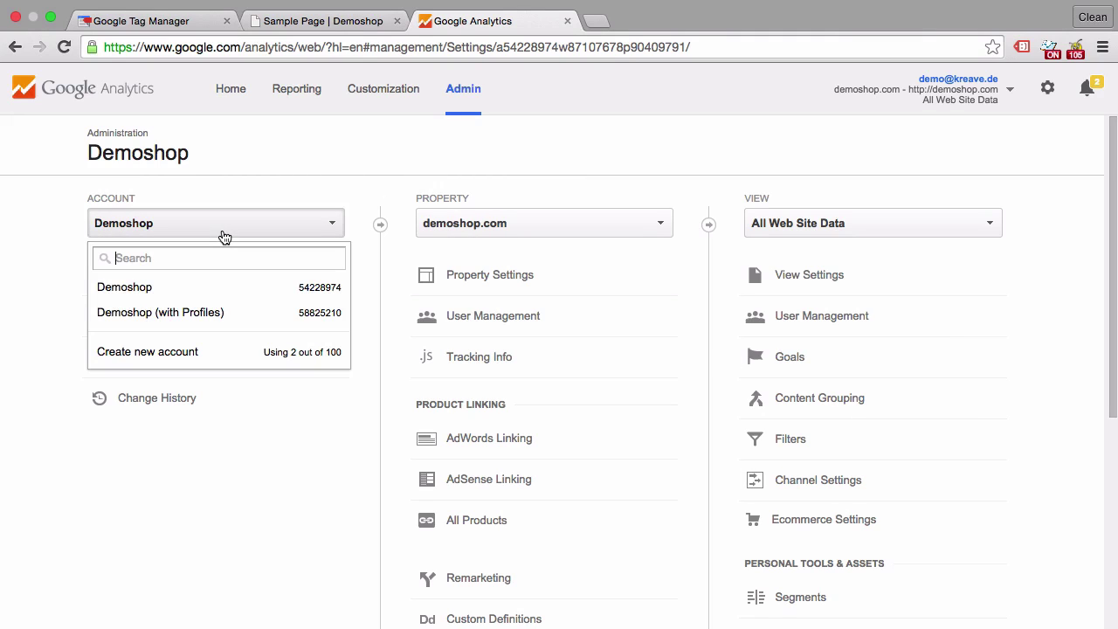
pyautogui.click(179, 360)
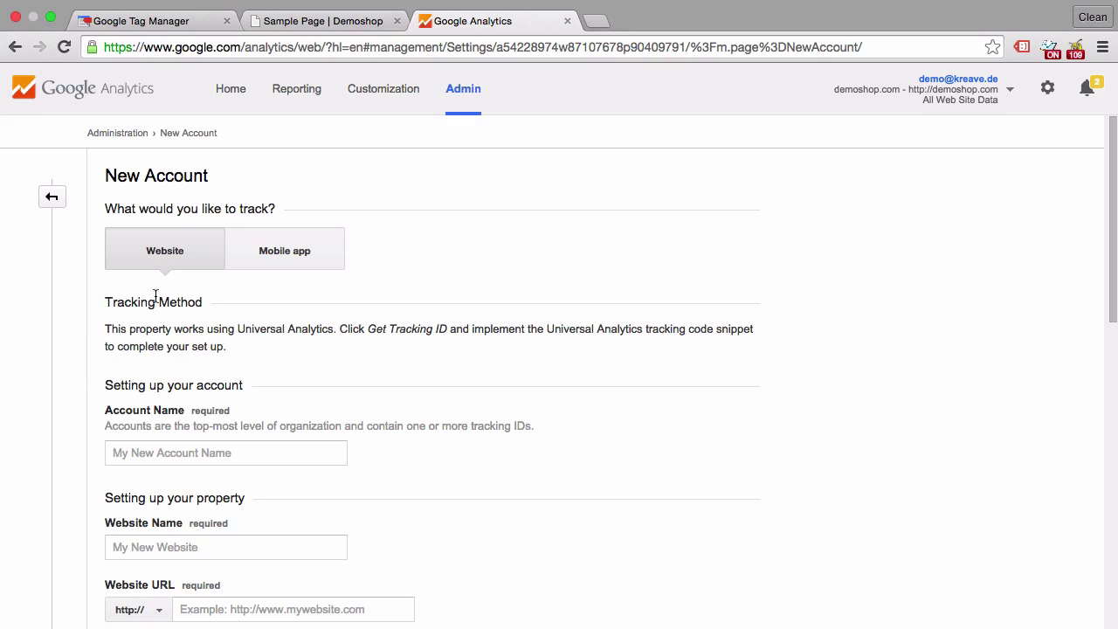
pyautogui.click(250, 261)
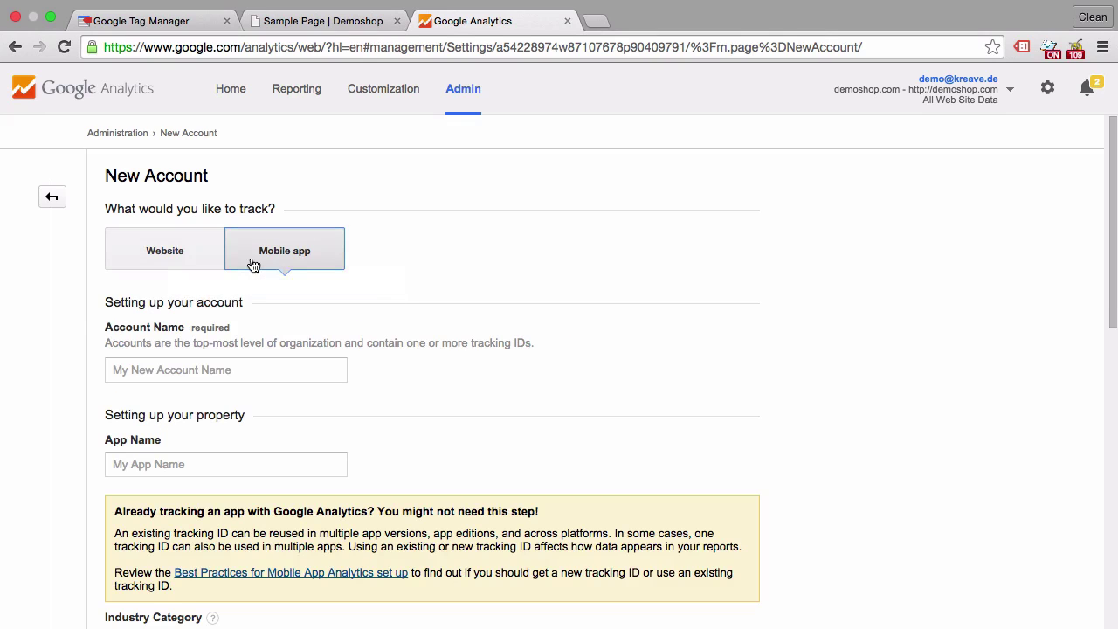
pyautogui.click(200, 259)
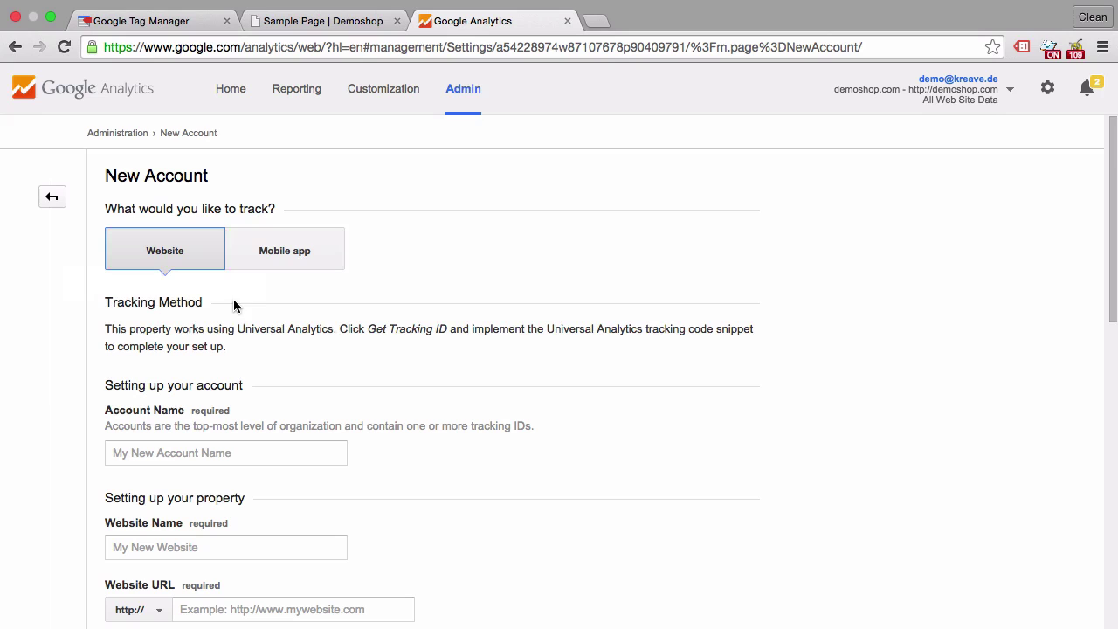
pyautogui.scroll(-2, 79, 388)
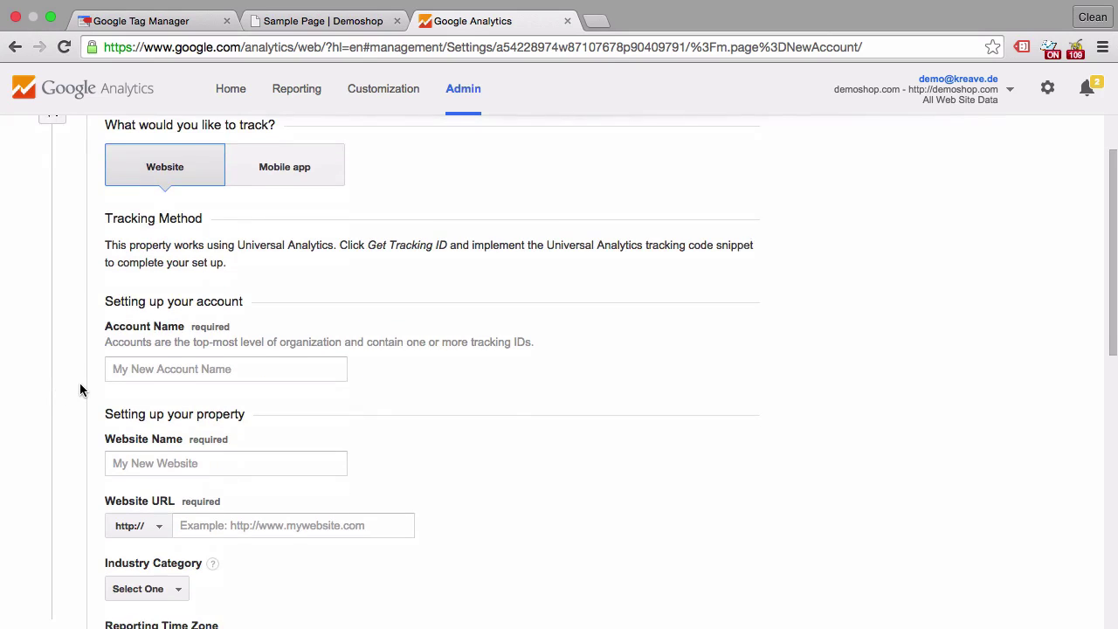
# Enter 'Company Inc.' as the new account name.
pyautogui.click(183, 371)
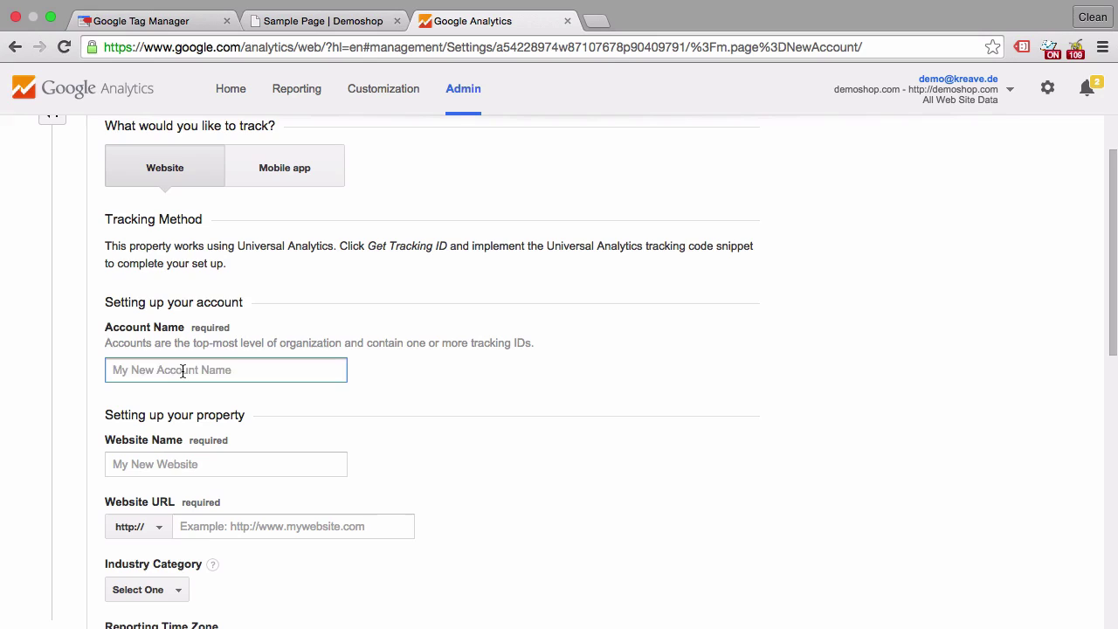
pyautogui.write('Companh')
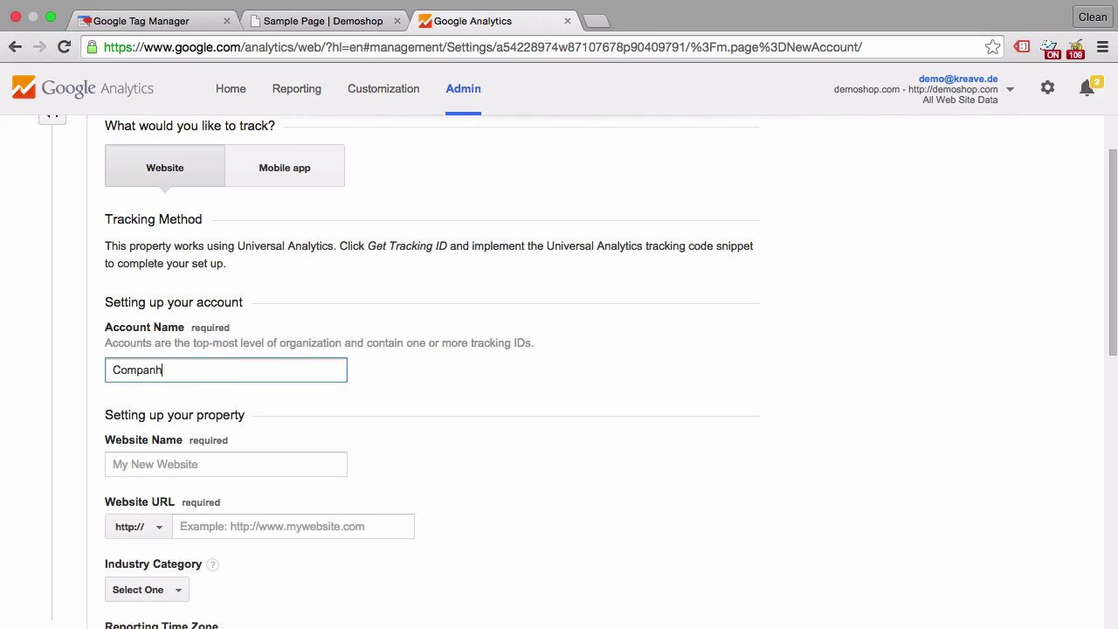
pyautogui.press('BackSpace')
pyautogui.write('y Inc.')
pyautogui.click(91, 400)
# Set both the website name and website URL to 'demoshop.com'.
pyautogui.scroll(-2, 91, 402)
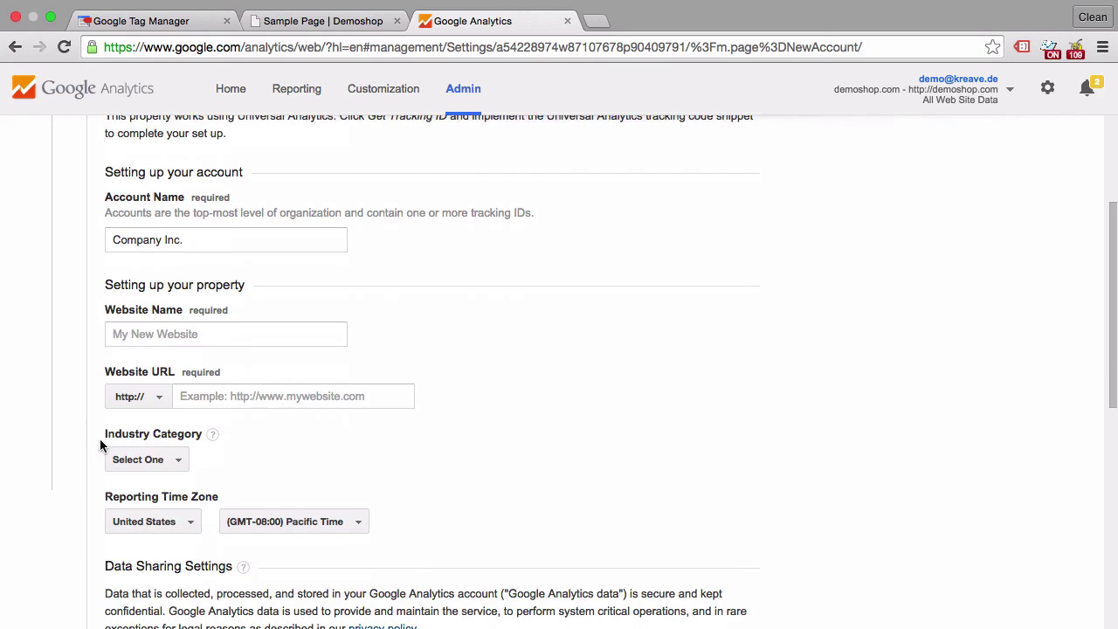
pyautogui.scroll(-2, 100, 438)
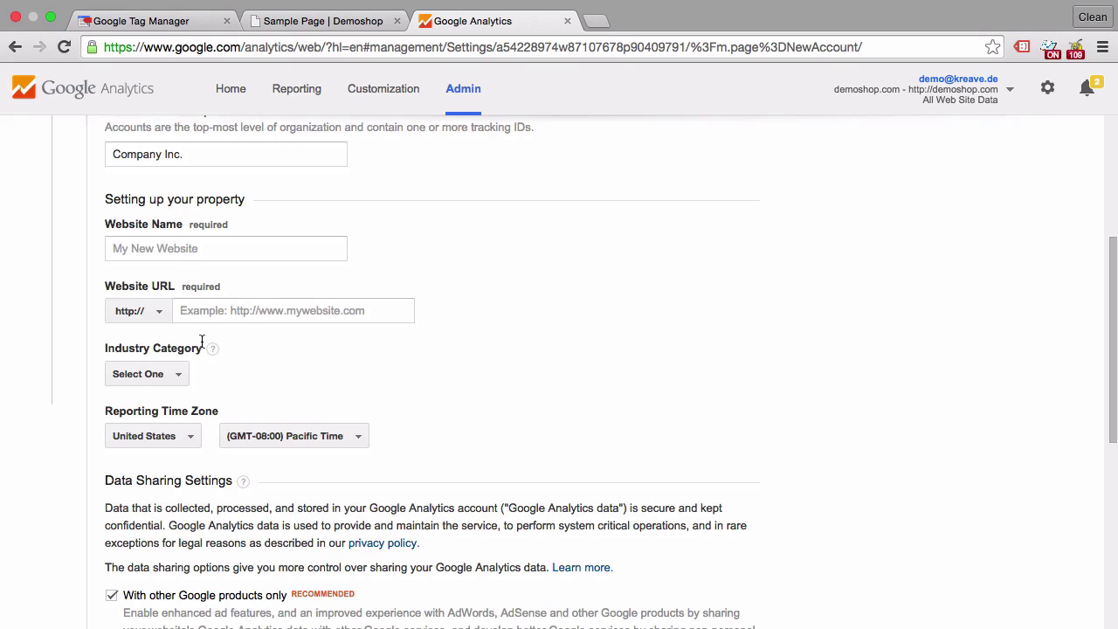
pyautogui.click(200, 248)
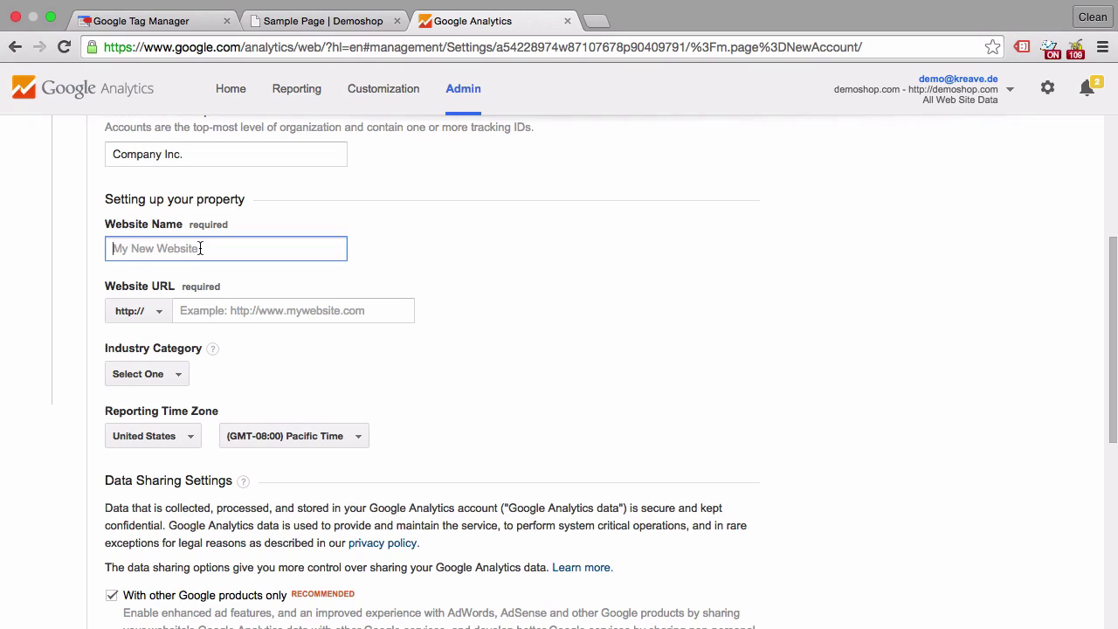
pyautogui.write('demoshop.com')
pyautogui.click(213, 312)
pyautogui.write('d')
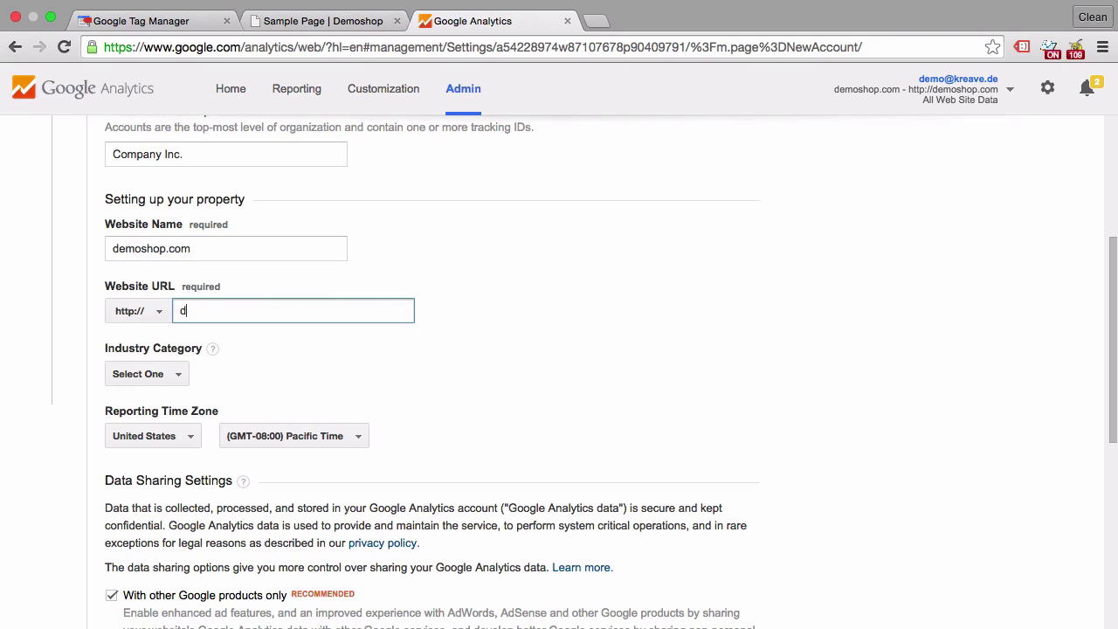
pyautogui.write('emoshop.com')
# Choose Arts and Entertainment as the new property's industry category.
pyautogui.scroll(-3, 127, 294)
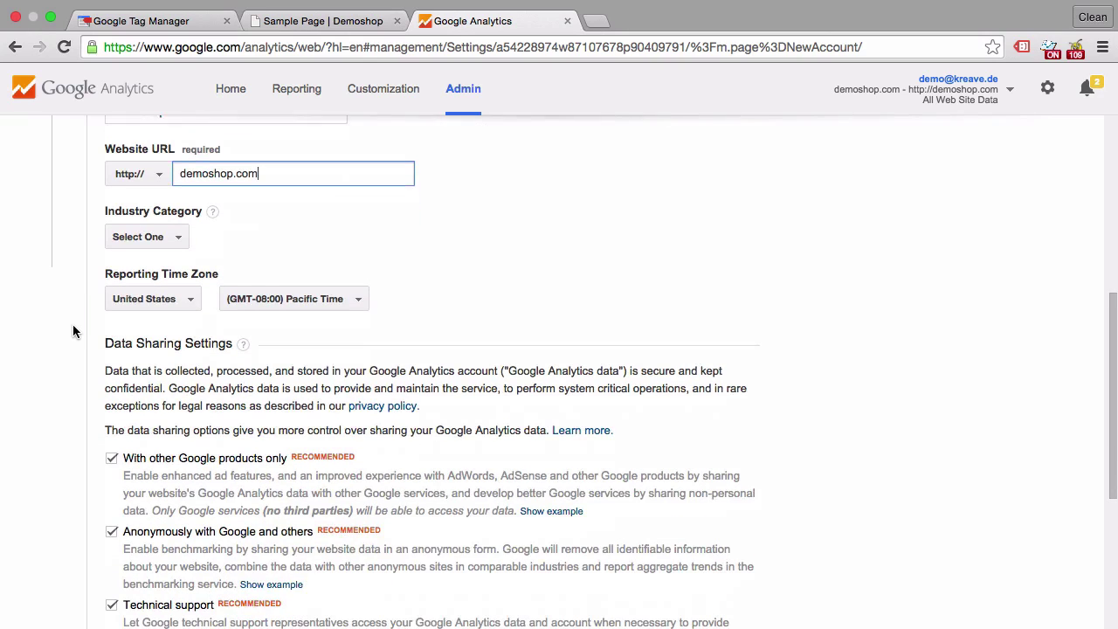
pyautogui.click(170, 234)
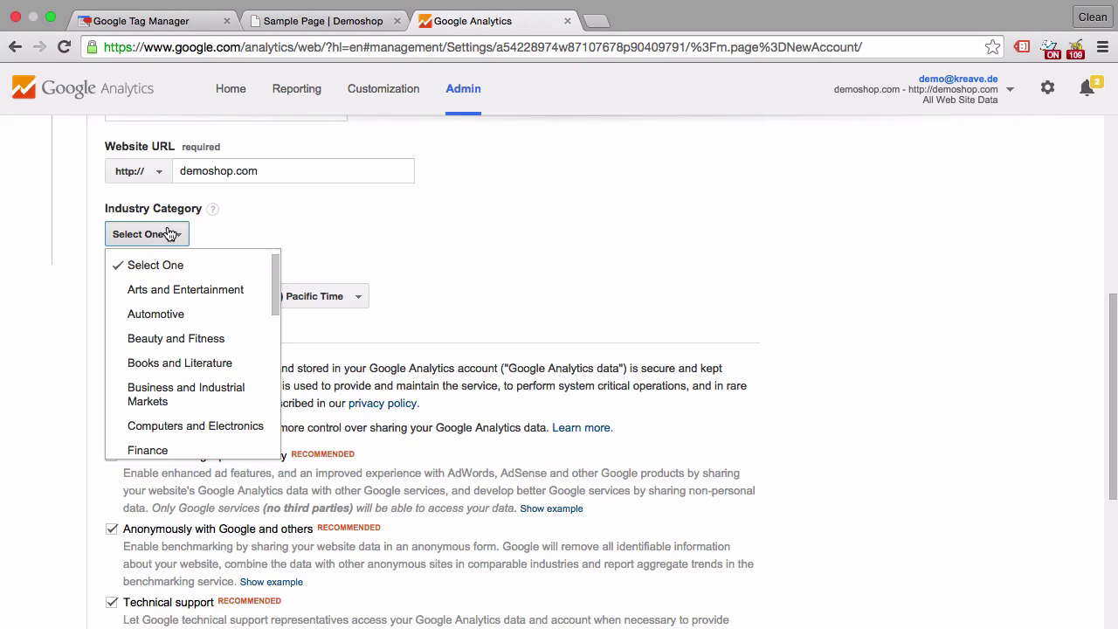
pyautogui.click(169, 290)
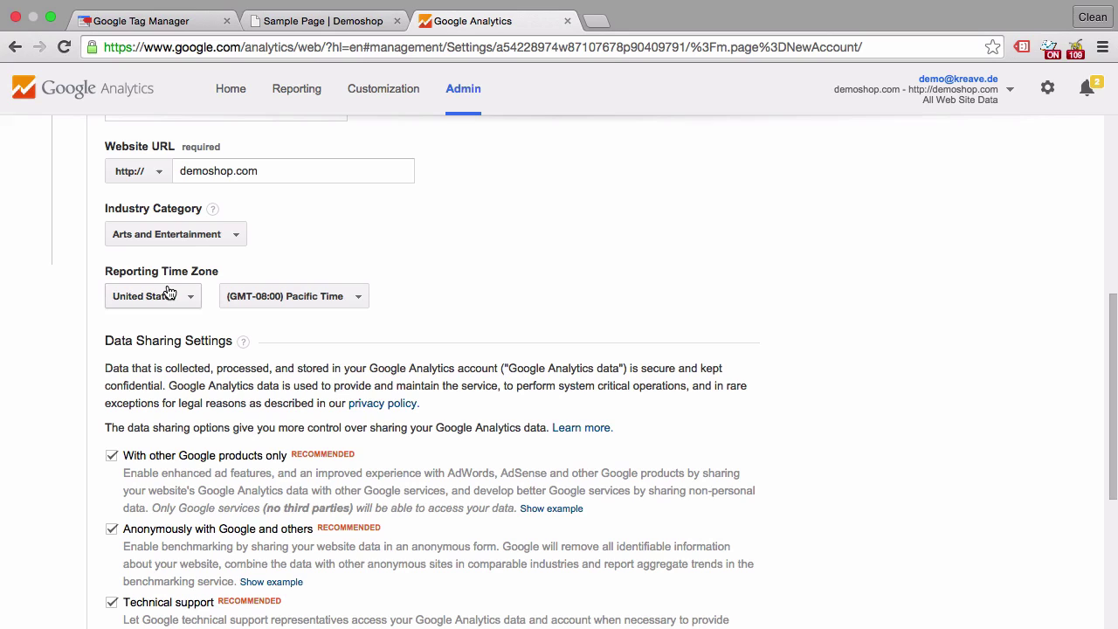
pyautogui.click(175, 234)
pyautogui.scroll(-5, 160, 344)
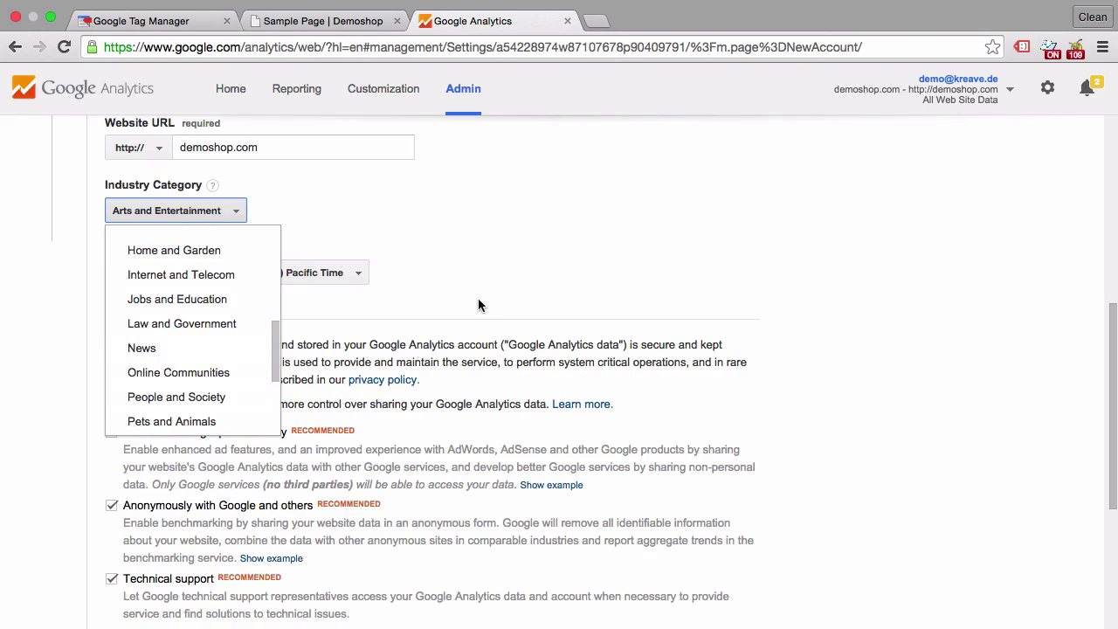
pyautogui.click(478, 299)
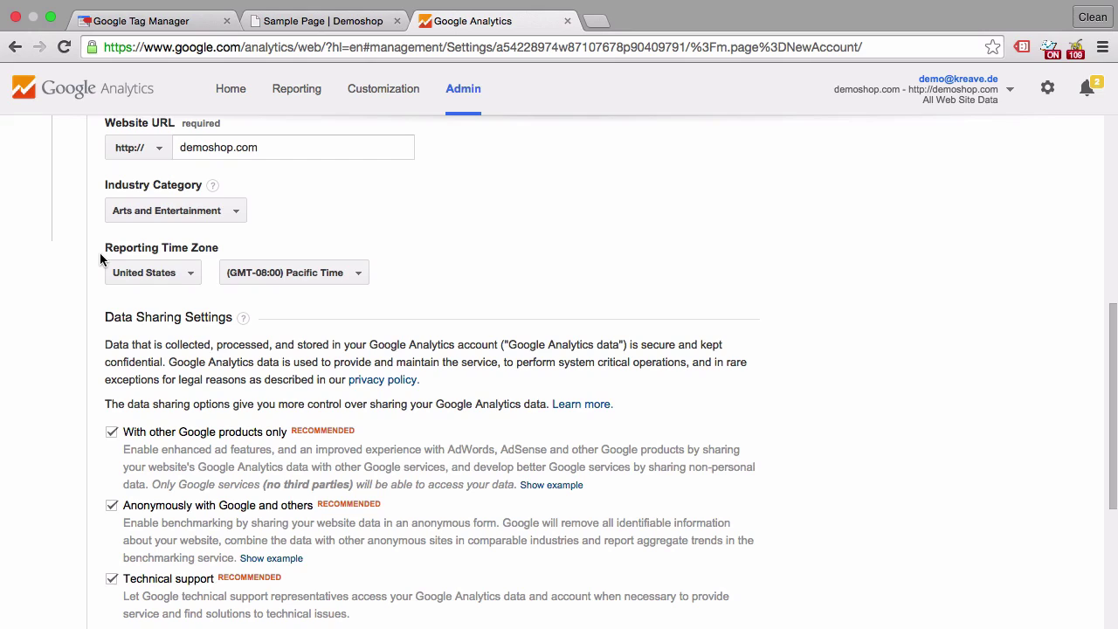
# Set the reporting time zone to (GMT-06:00) Central Time.
pyautogui.click(244, 272)
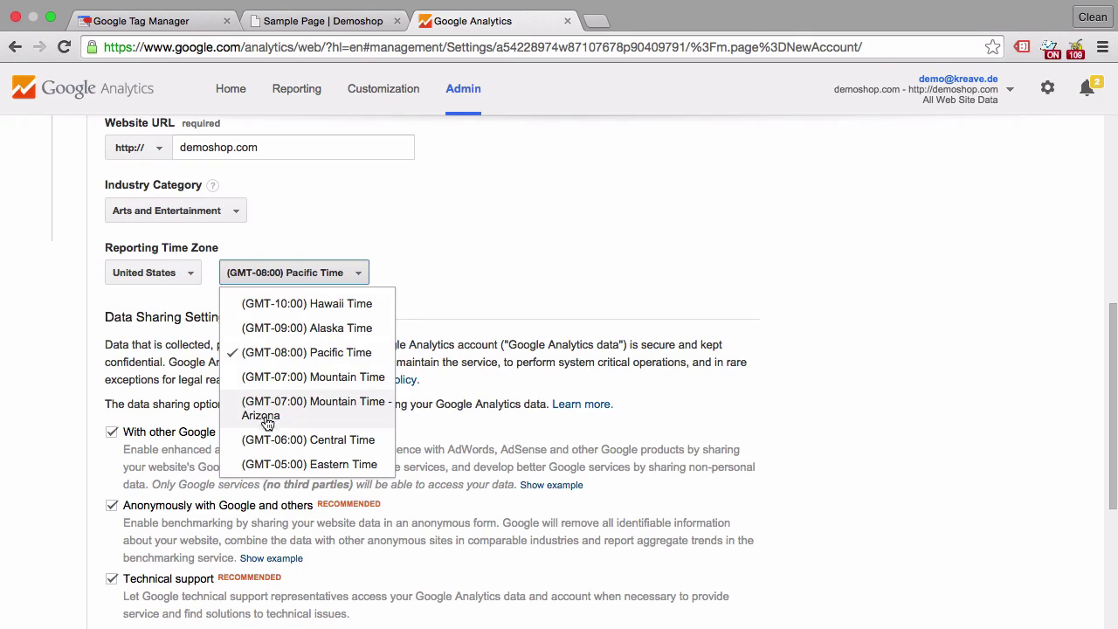
pyautogui.click(267, 444)
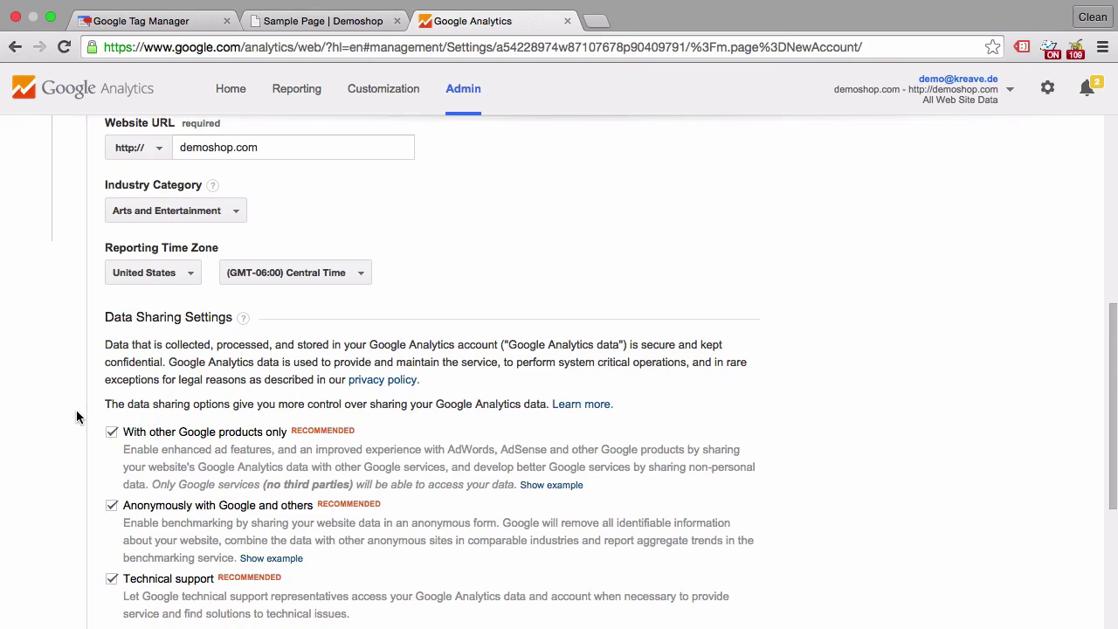
pyautogui.scroll(-5, 77, 417)
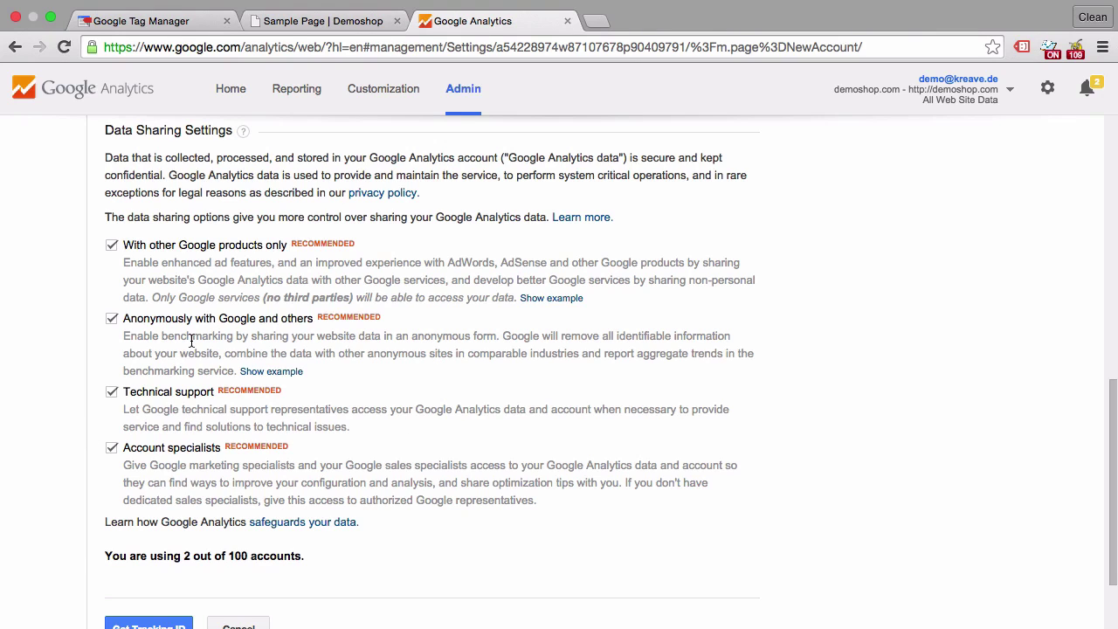
# Request the tracking ID and accept the Google Analytics Terms of Service.
pyautogui.scroll(-3, 192, 342)
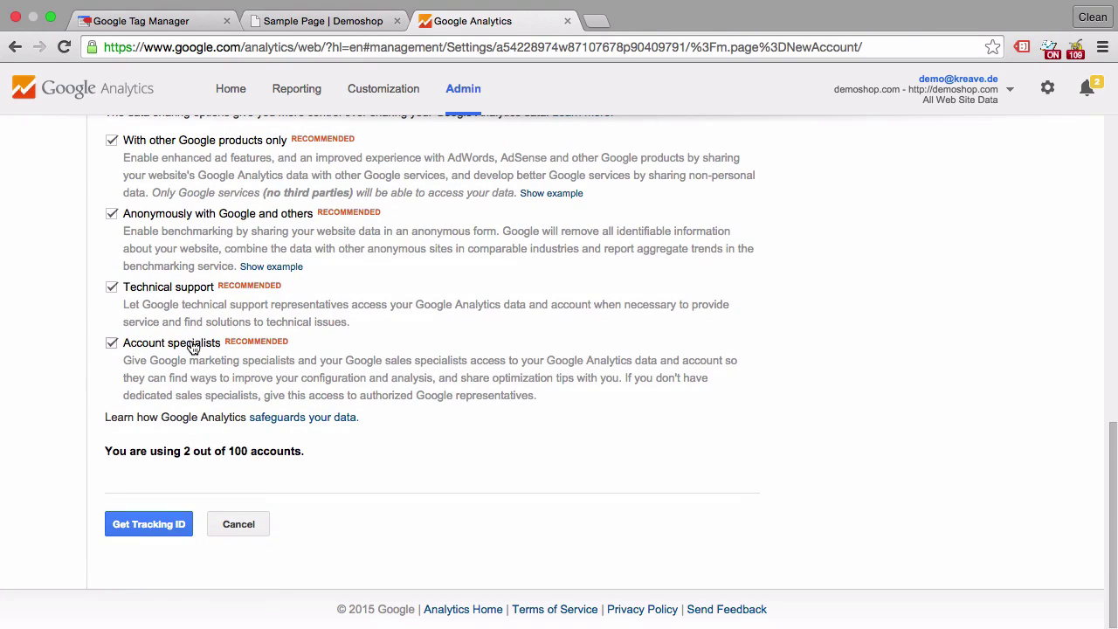
pyautogui.click(153, 527)
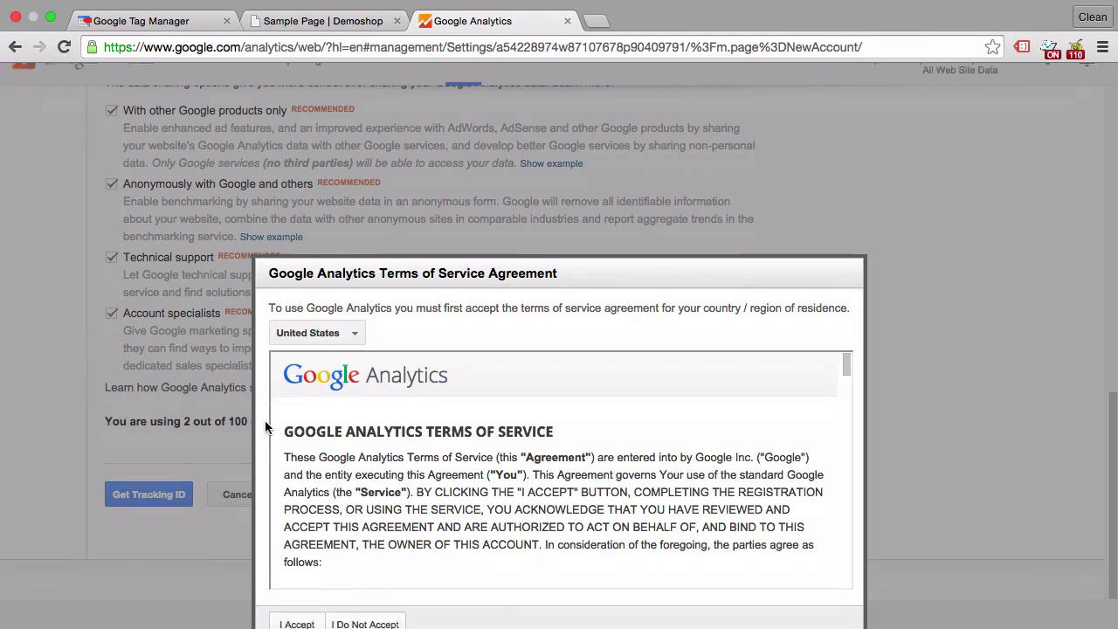
pyautogui.scroll(-20, 381, 425)
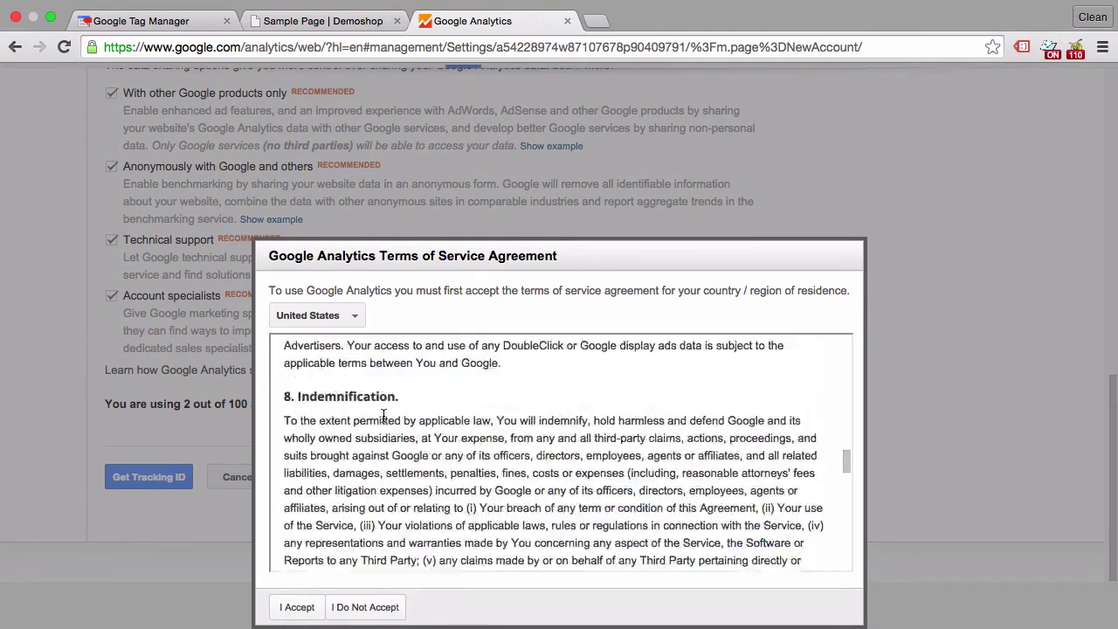
pyautogui.scroll(-10, 381, 421)
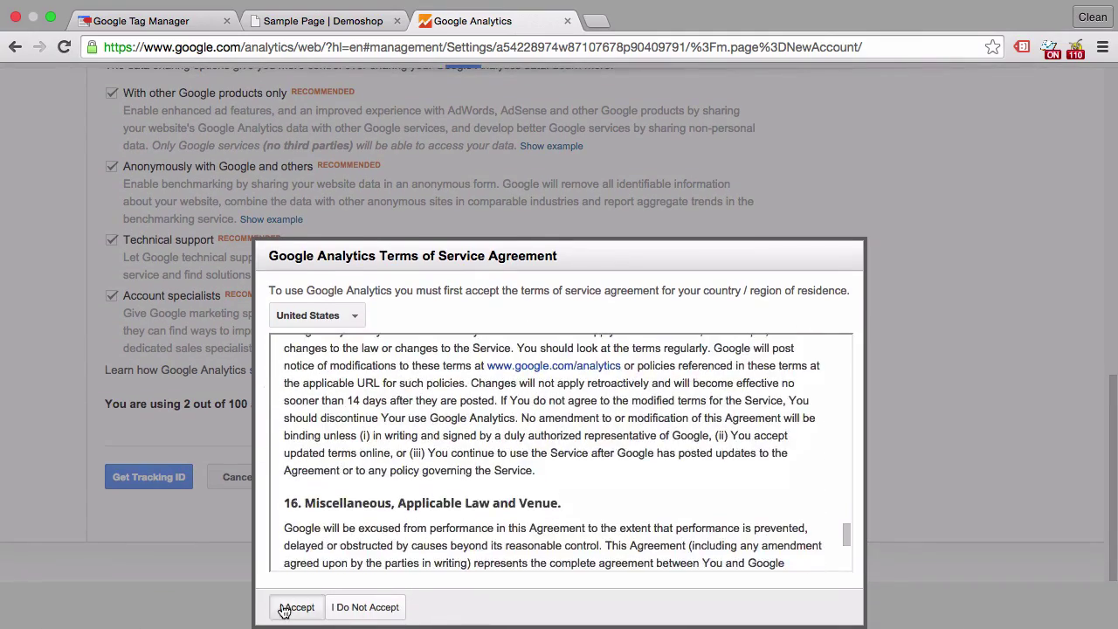
pyautogui.click(292, 607)
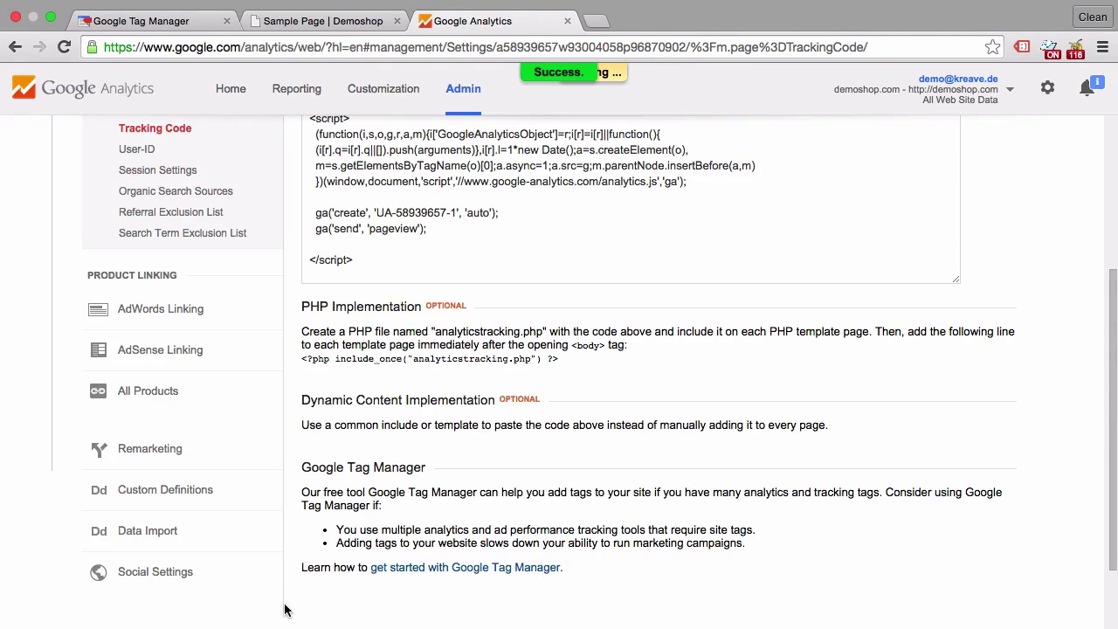
# Review demoshop.com's tracking ID and code, then return to the Company Inc. Admin overview.
pyautogui.scroll(5, 452, 500)
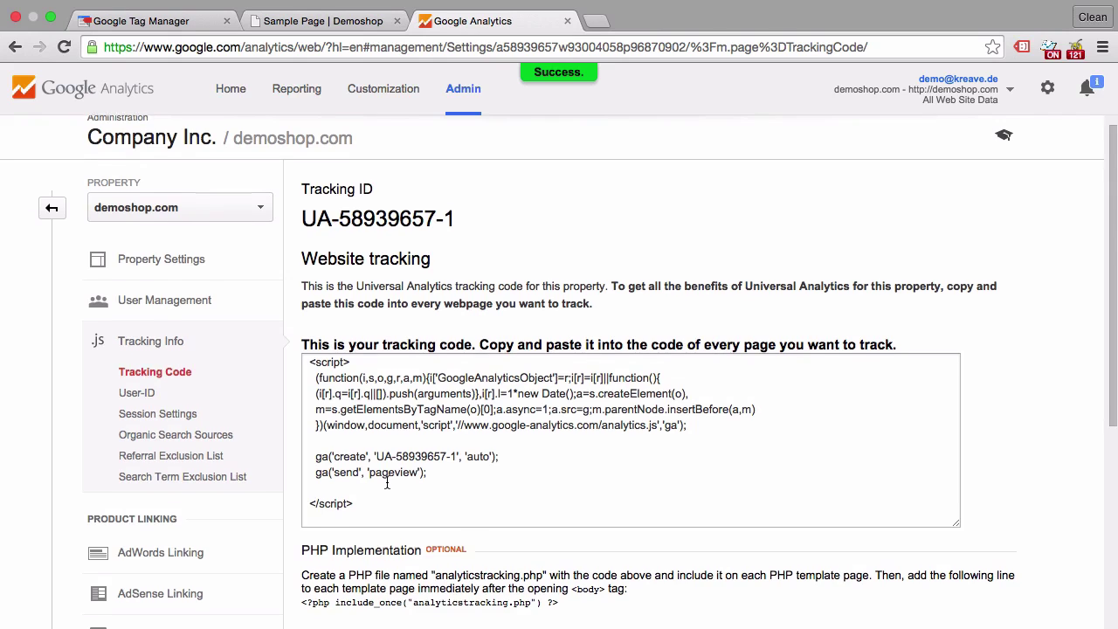
pyautogui.scroll(1, 219, 349)
pyautogui.click(55, 221)
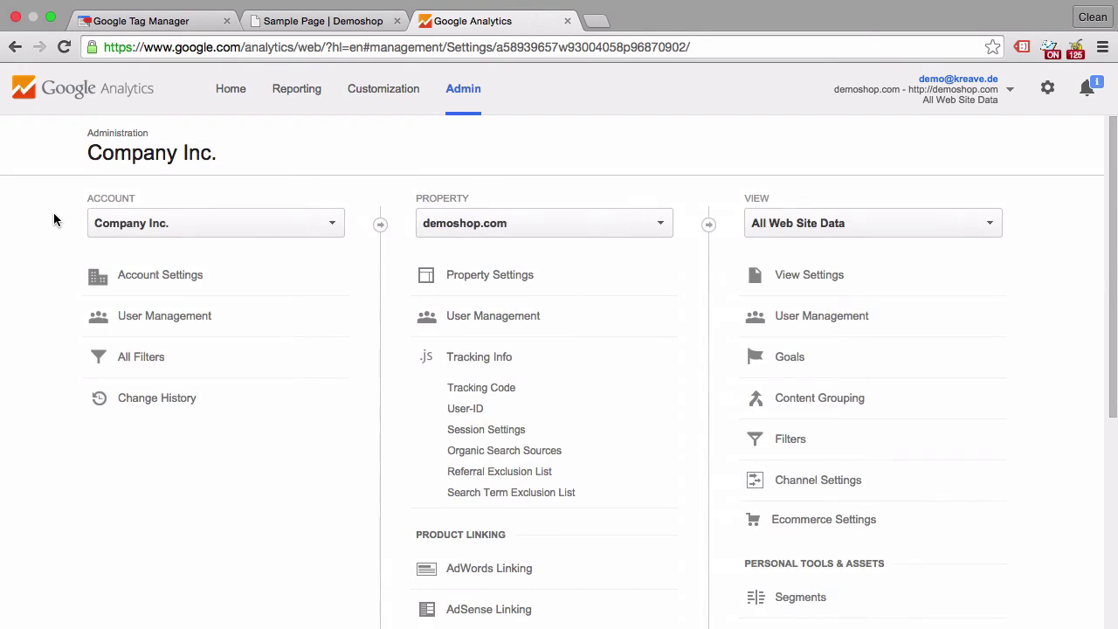